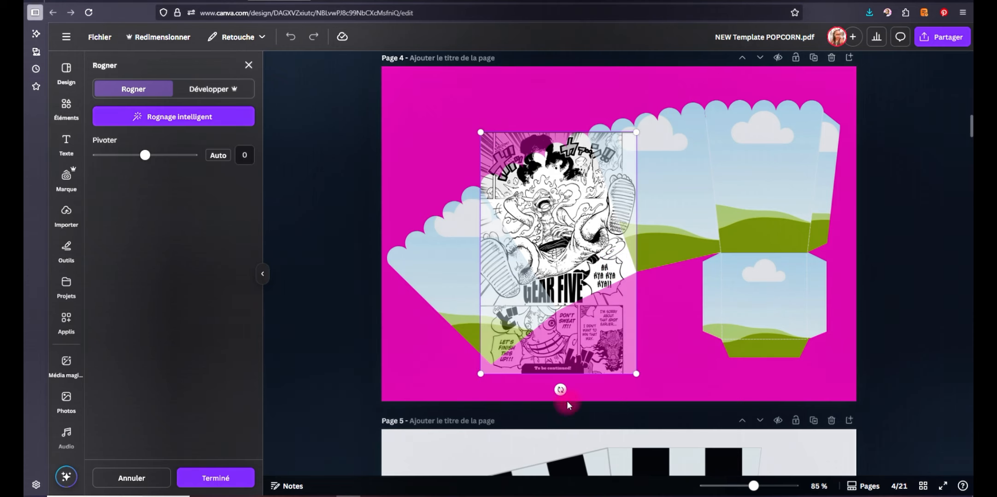
Step: Rotate the Gear Five image to about -25 degrees inside its slanted panel on page 4
left_click_drag(559, 390, 638, 362)
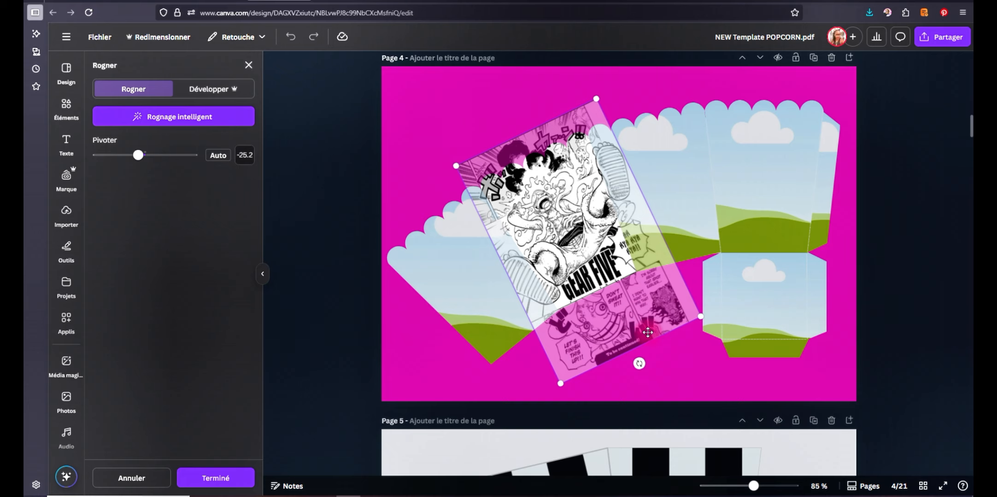
left_click(534, 295)
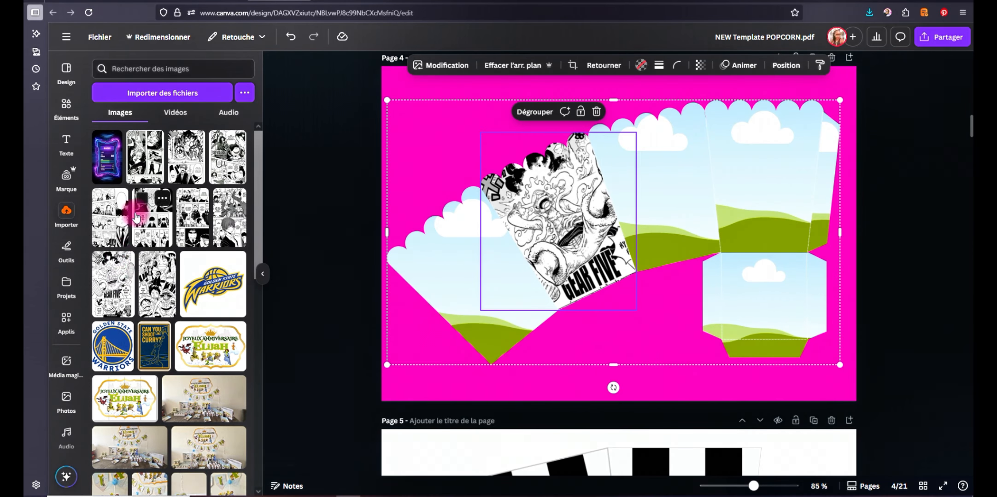
Step: Fill the scalloped panel beside the Gear Five panel with the uploaded "The King of Pirates" image
left_click(114, 284)
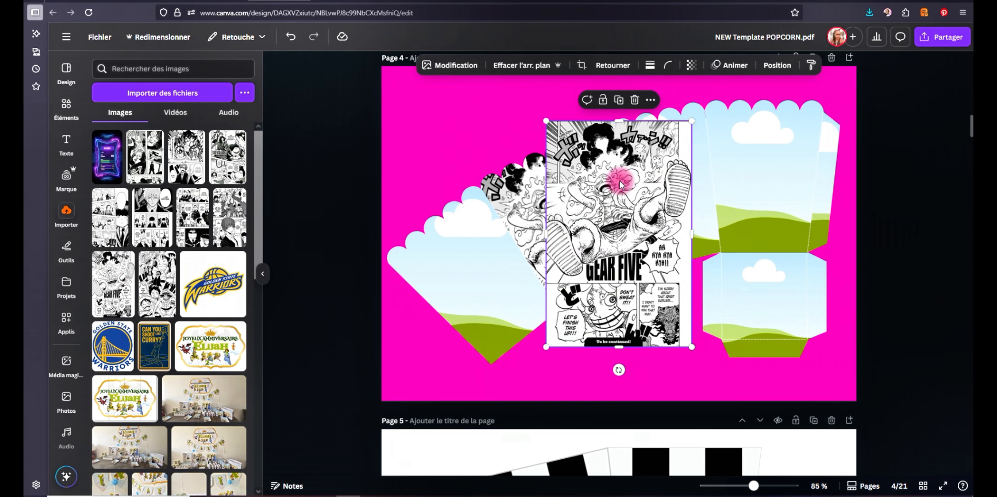
key("Delete")
left_click(158, 286)
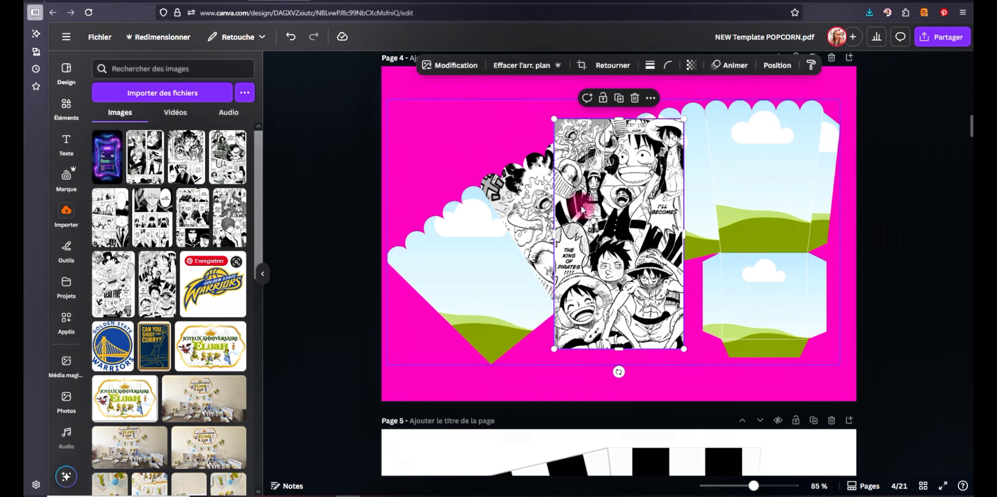
left_click_drag(625, 213, 658, 164)
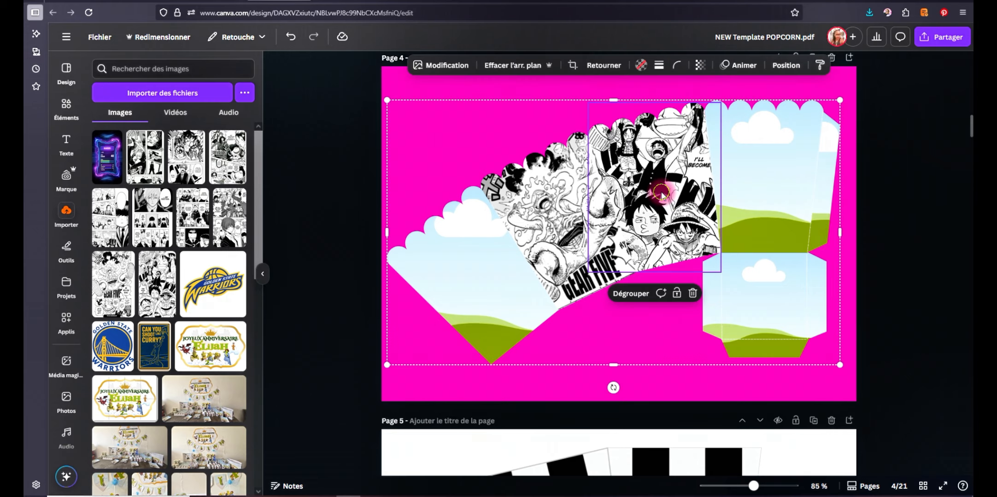
double_click(661, 192)
left_click(886, 219)
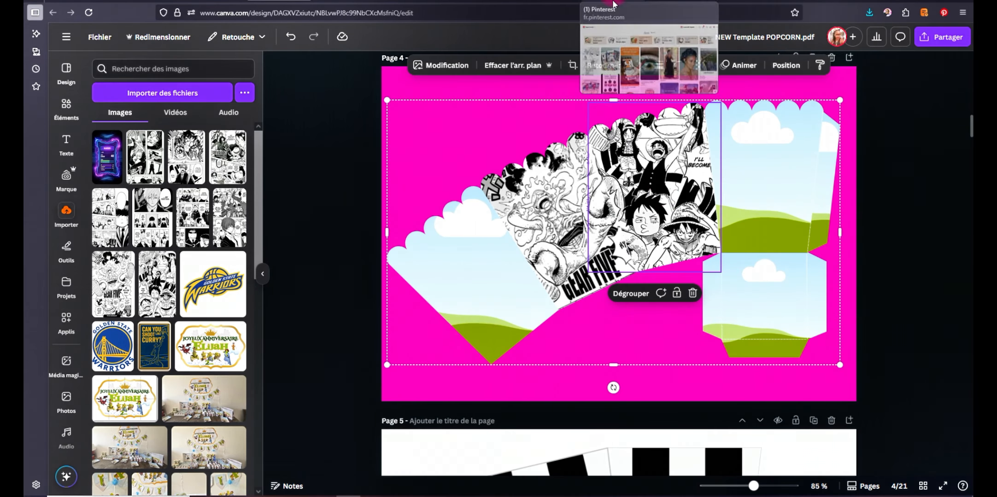
Step: Switch to Pinterest and look through all saved pins for One Piece manga images
left_click(608, 4)
left_click(545, 3)
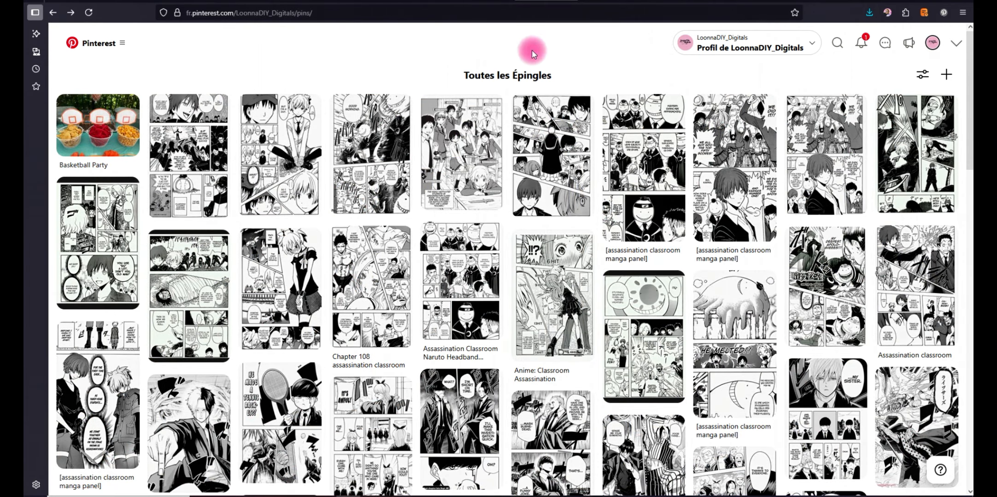
scroll(605, 159, "down", 15)
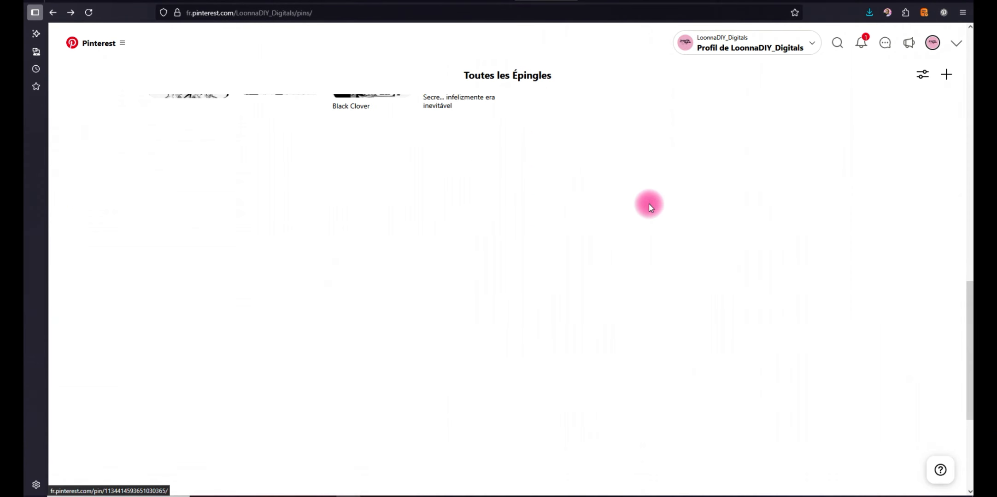
scroll(648, 204, "down", 4)
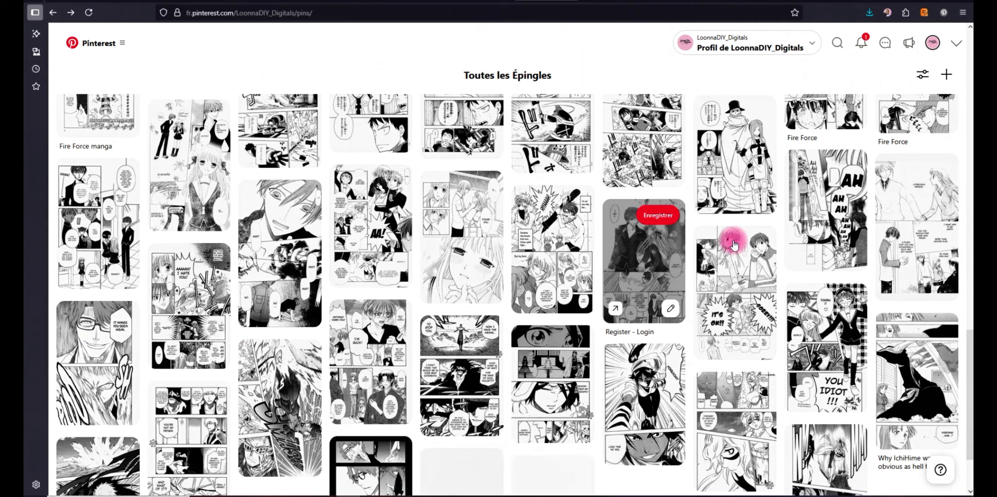
scroll(733, 245, "down", 6)
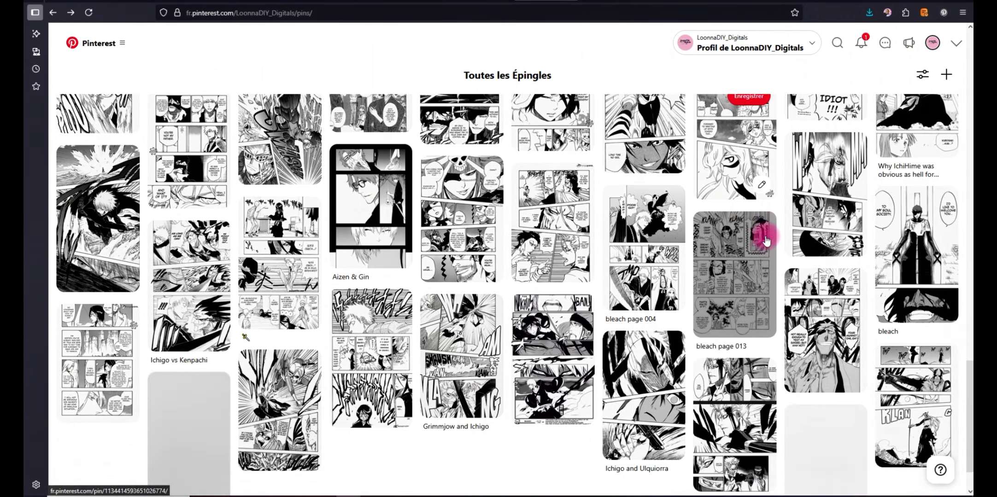
scroll(774, 237, "down", 2)
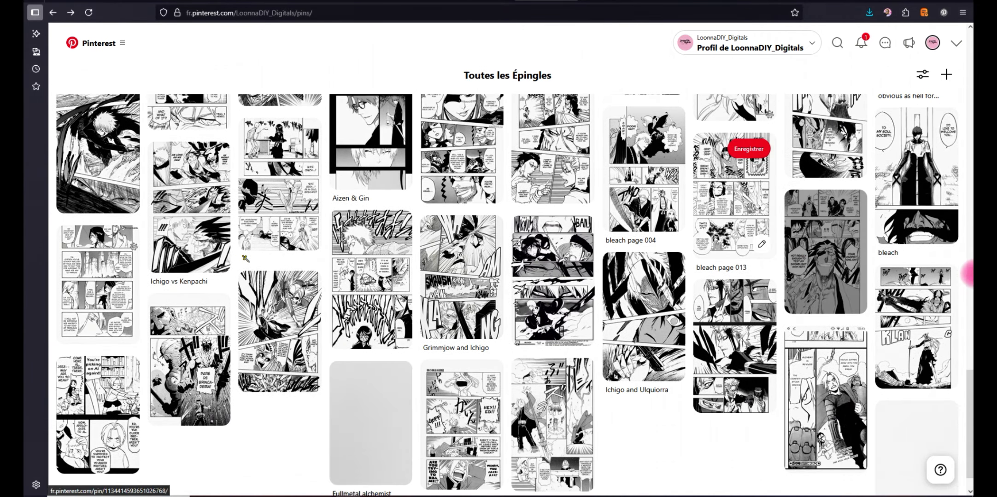
scroll(969, 442, "down", 5)
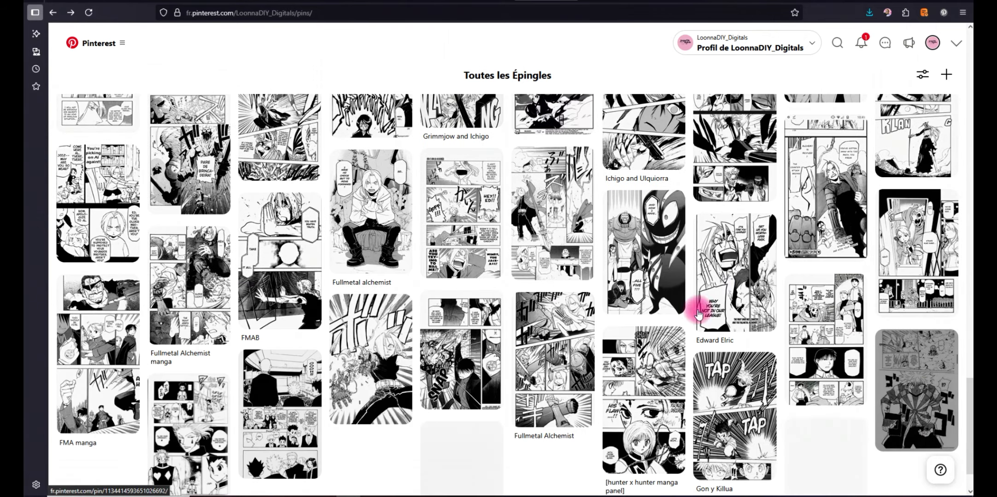
scroll(645, 290, "down", 3)
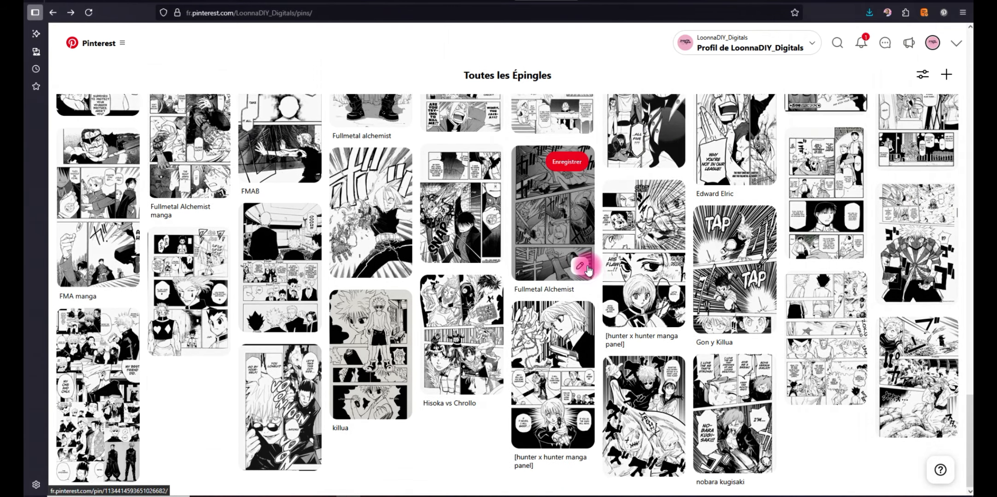
scroll(587, 271, "down", 5)
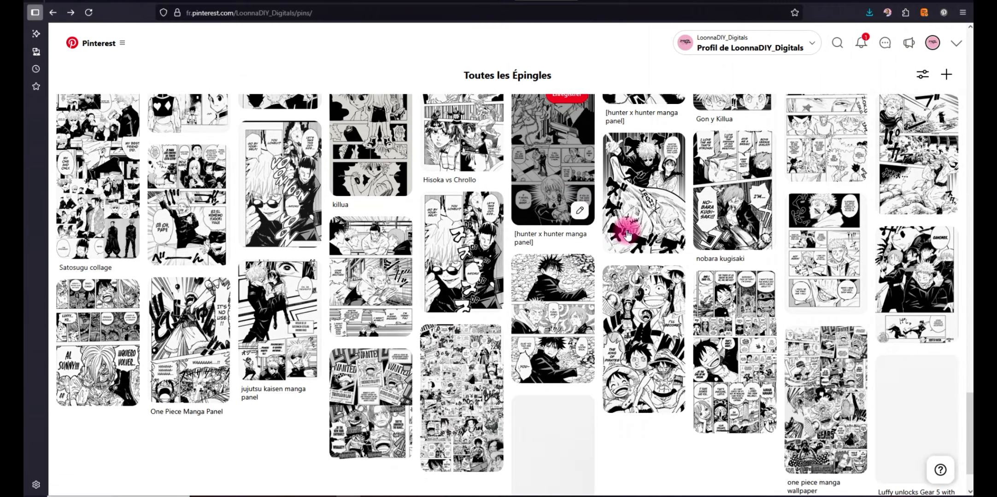
scroll(629, 235, "down", 1)
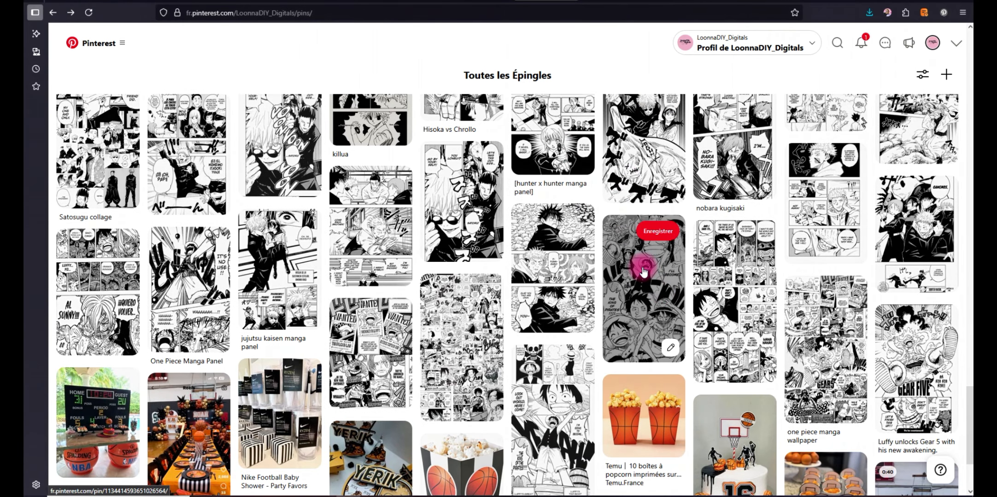
Step: Open the "The King of Pirates" Luffy pin, copy its image and switch to the Canva design
left_click(641, 300)
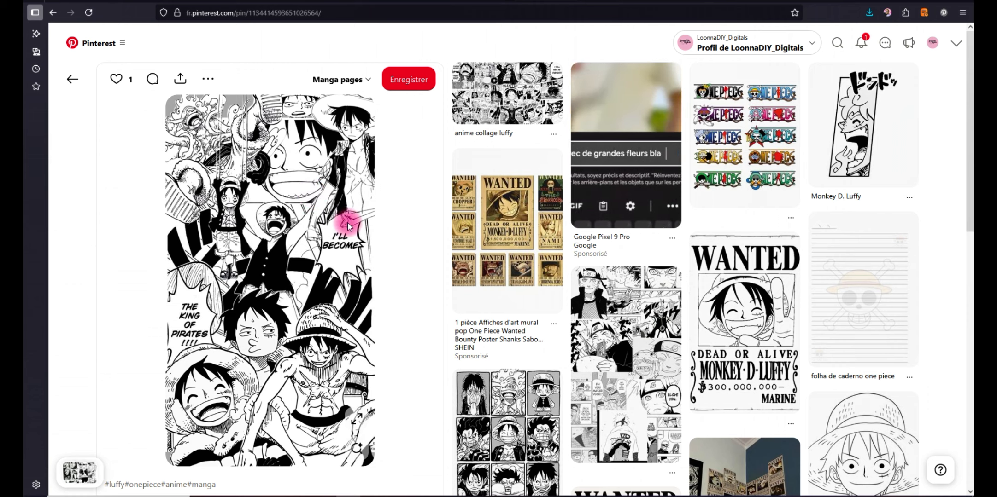
right_click(314, 196)
left_click(347, 234)
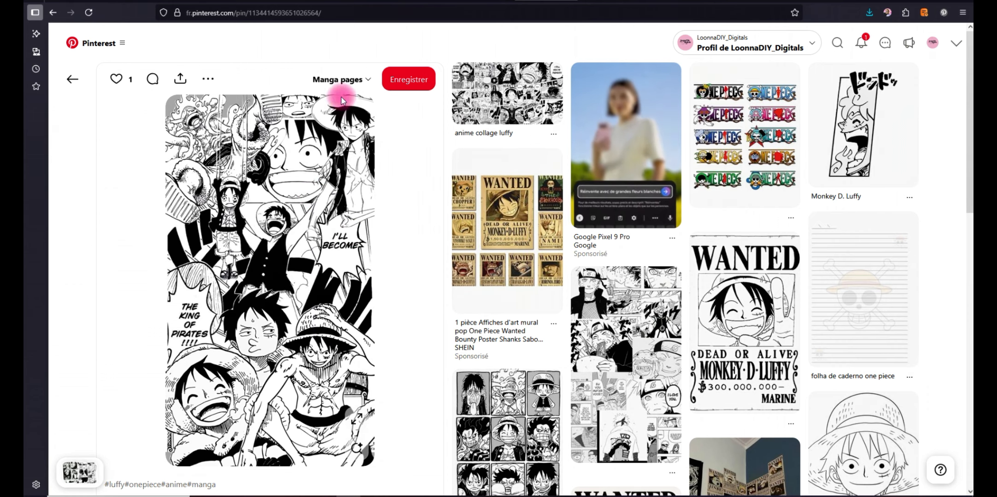
left_click(284, 2)
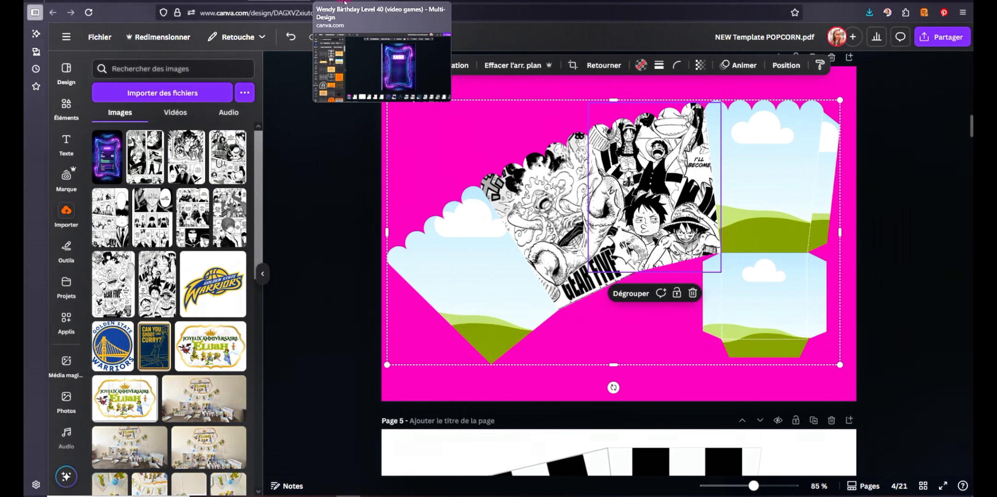
Step: Return to Pinterest, examine the Luffy pin's related images and the Naruto collage, and go back to the saved pins
left_click(612, 1)
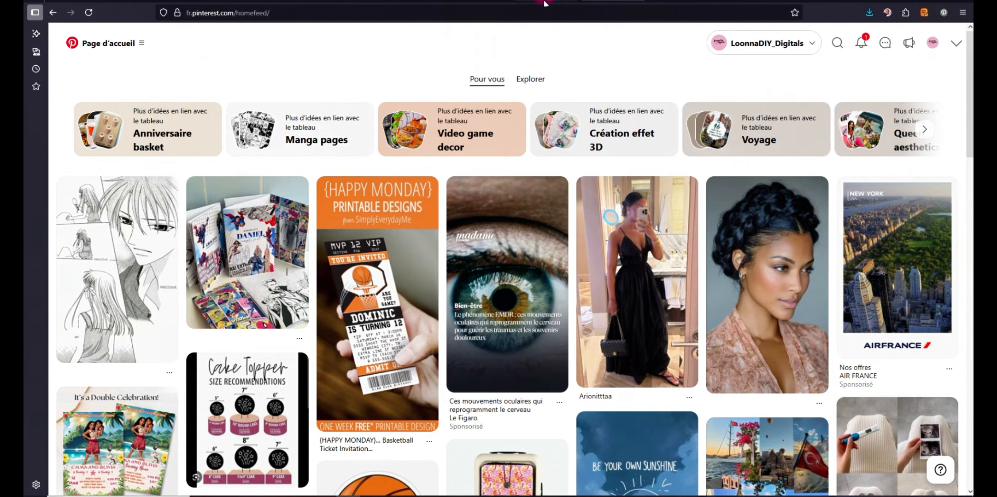
scroll(675, 222, "down", 8)
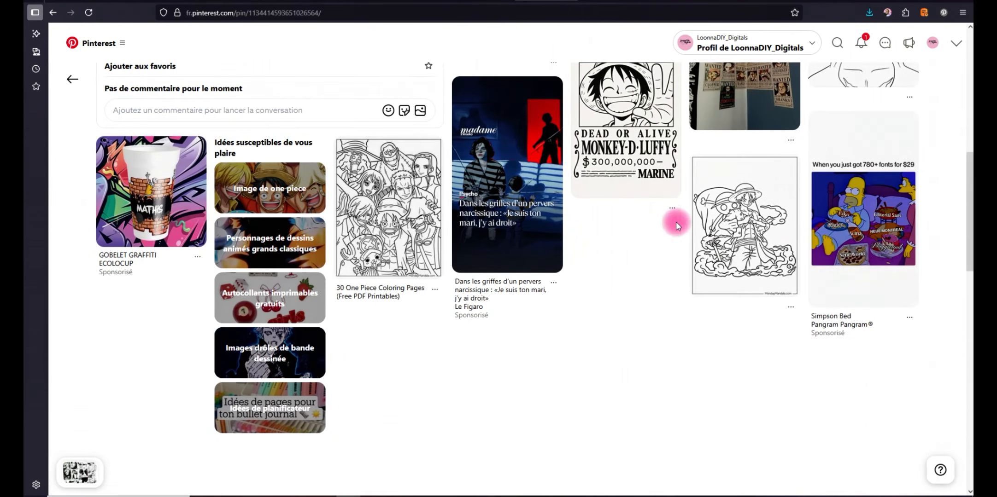
scroll(676, 222, "down", 4)
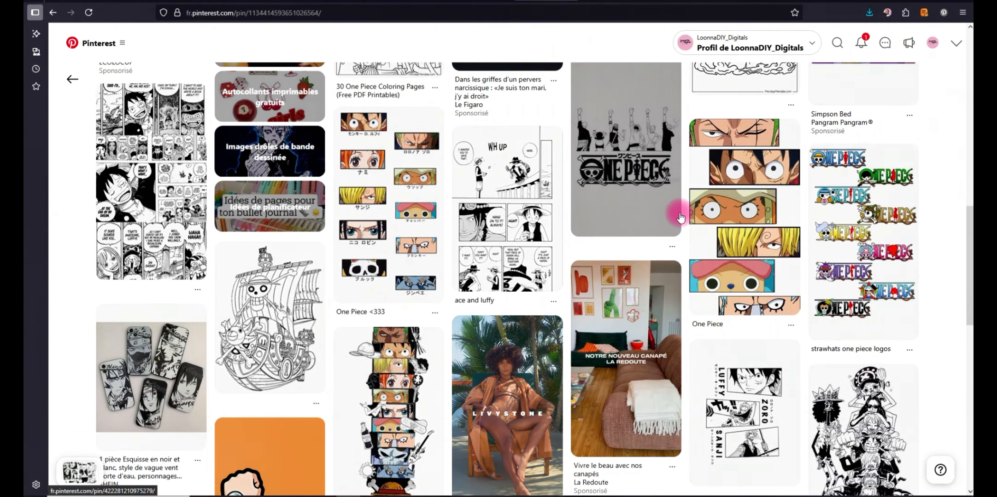
scroll(679, 212, "down", 3)
scroll(658, 206, "down", 5)
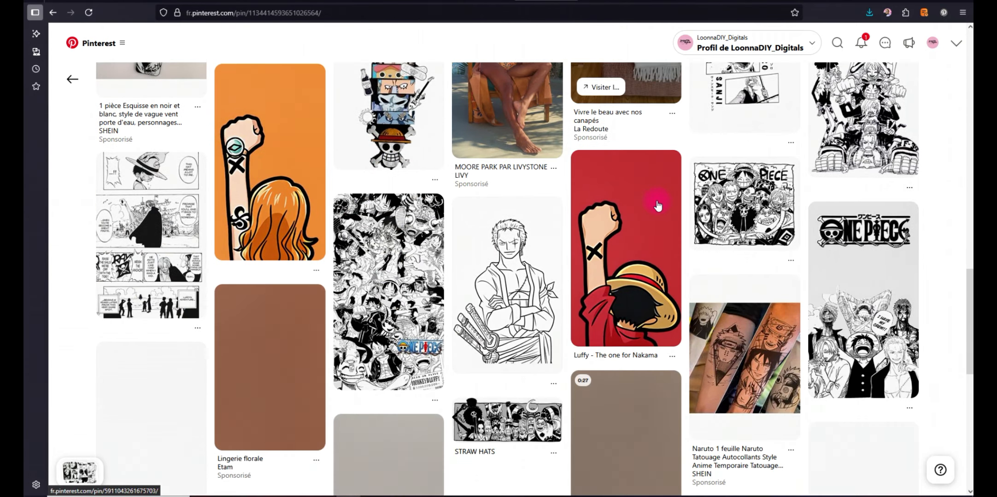
left_click(669, 194)
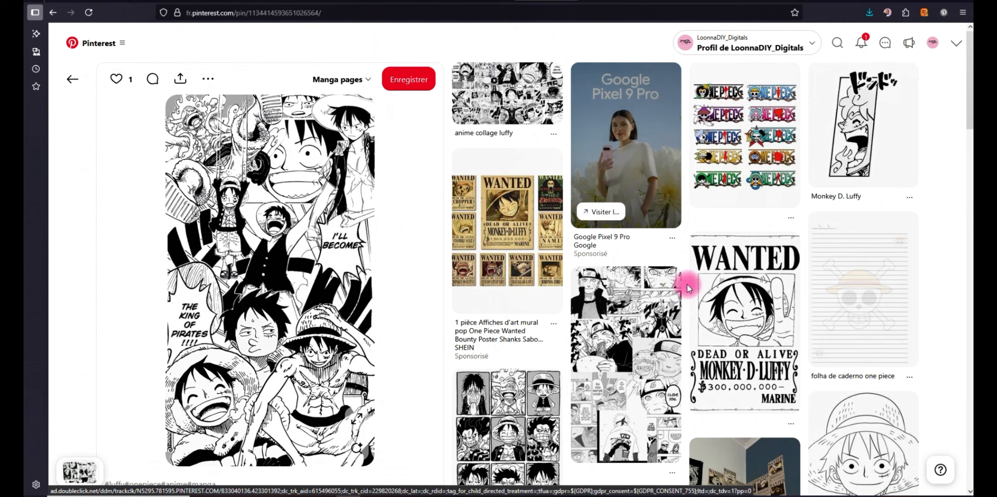
left_click(628, 318)
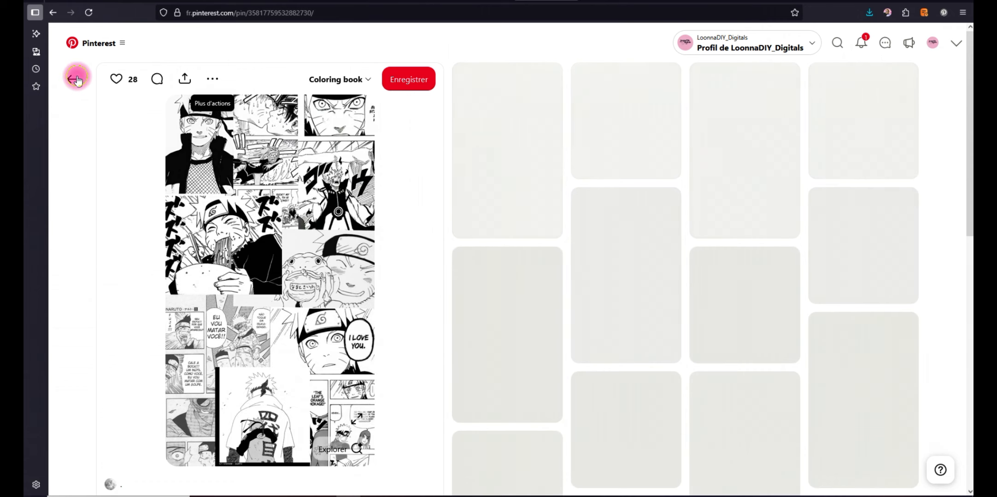
left_click(77, 80)
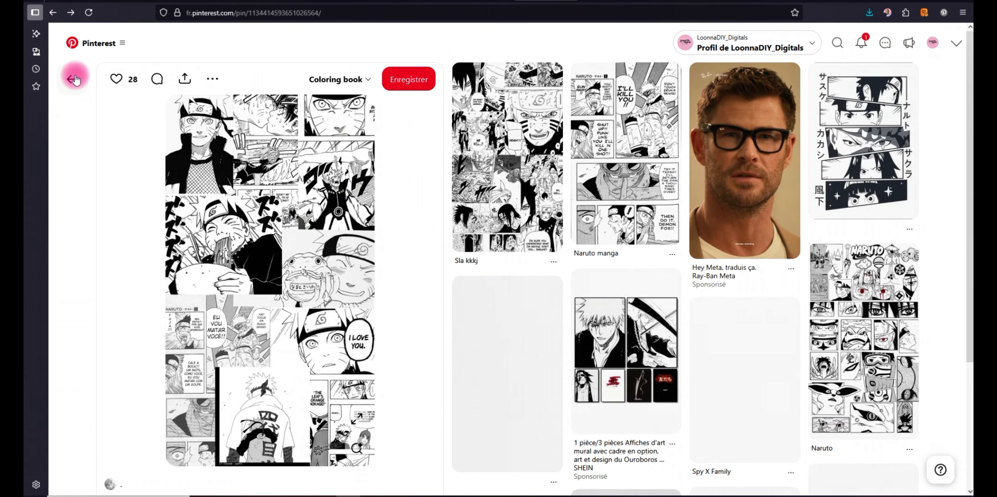
left_click(74, 79)
left_click(74, 80)
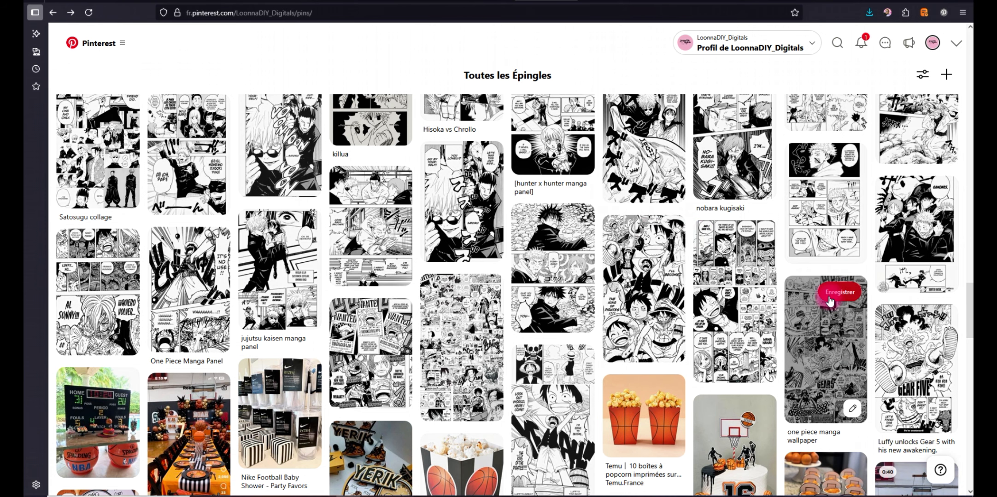
Step: Copy the image of the dense One Piece panel collage from its saved pin and switch to the Canva design
left_click(456, 339)
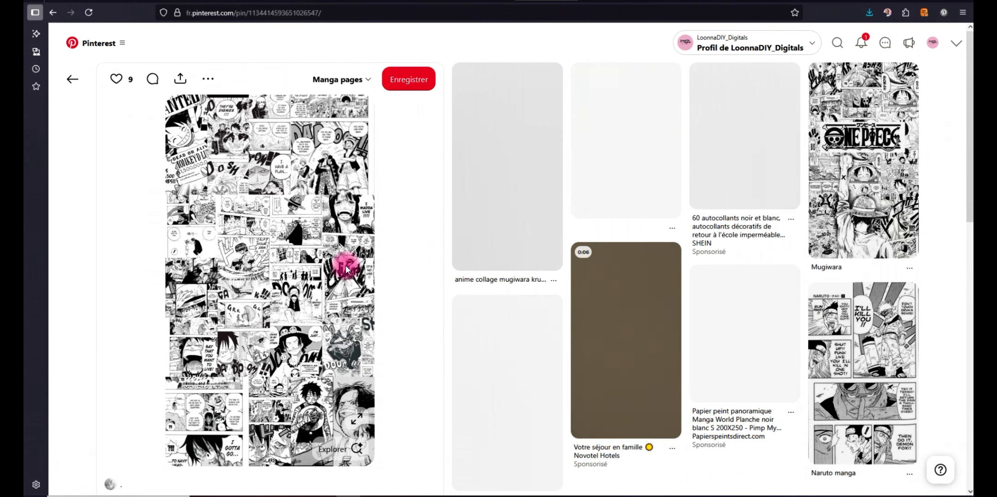
right_click(294, 232)
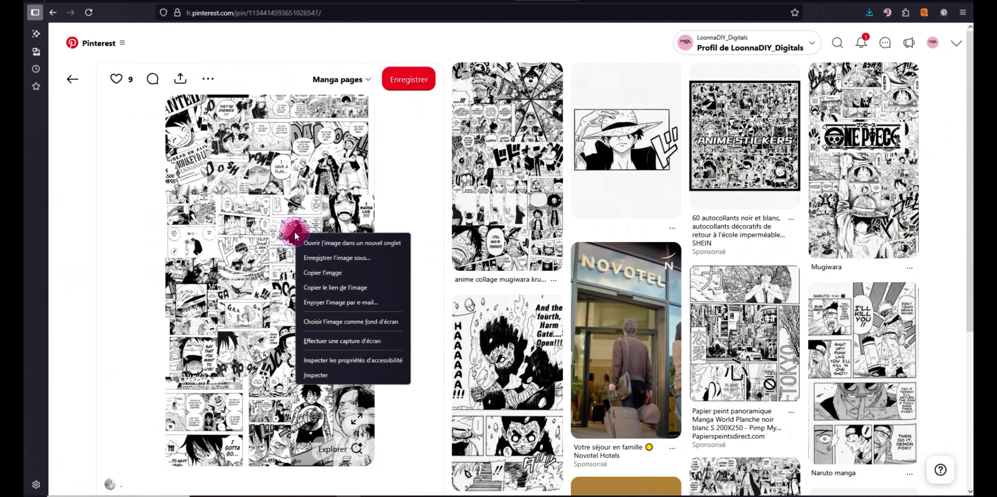
left_click(342, 273)
left_click(290, 4)
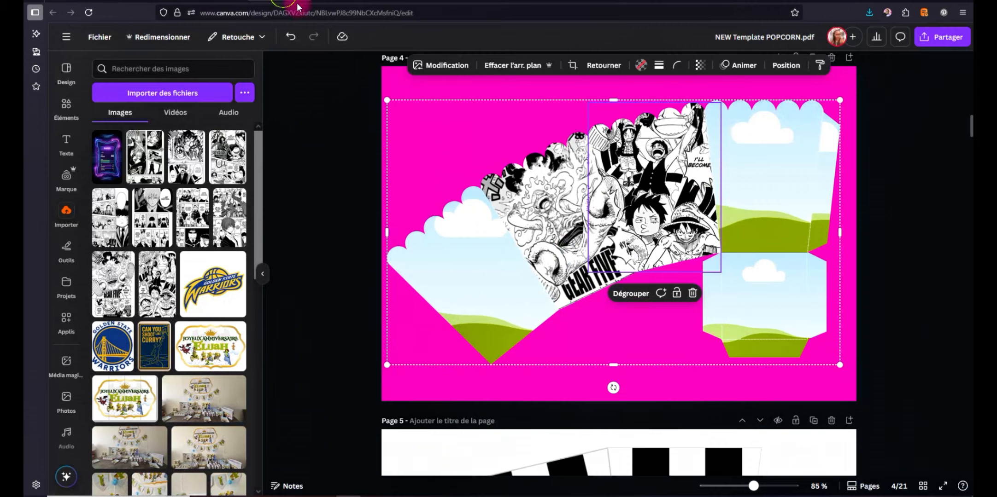
Step: Paste the copied One Piece collage onto page 4, below the scalloped panels
left_click(630, 345)
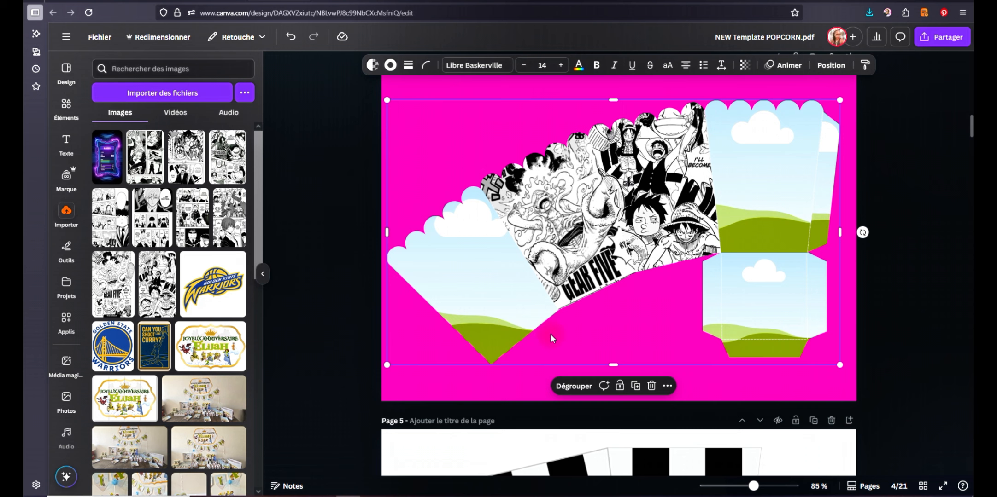
key("ctrl+v")
left_click_drag(628, 256, 611, 300)
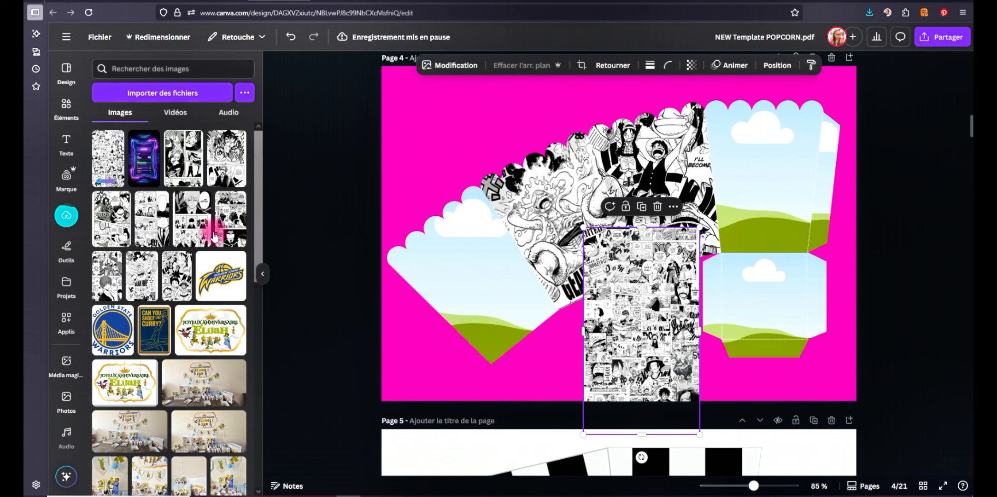
Step: Fill the upright scalloped panel with the "The King of Pirates" image and the panel beside Gear Five with the pasted collage
left_click_drag(181, 279, 751, 169)
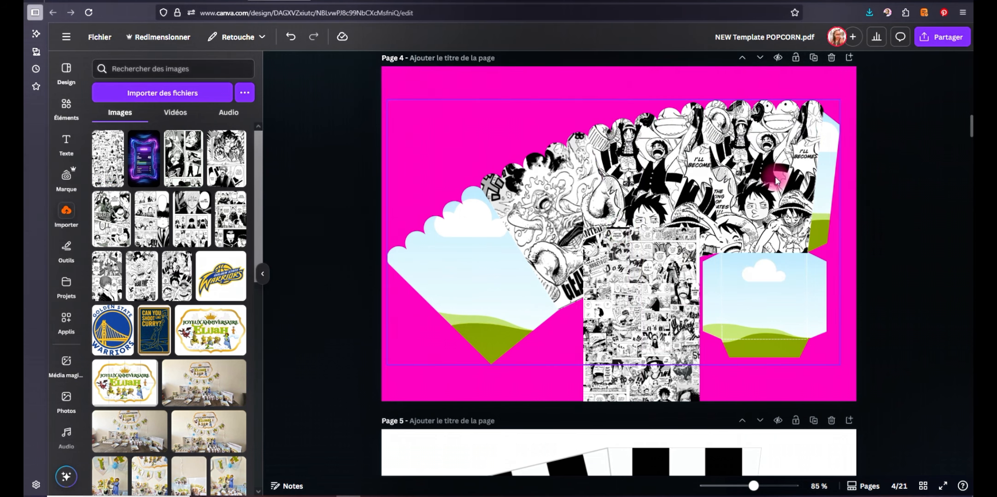
left_click_drag(645, 289, 654, 206)
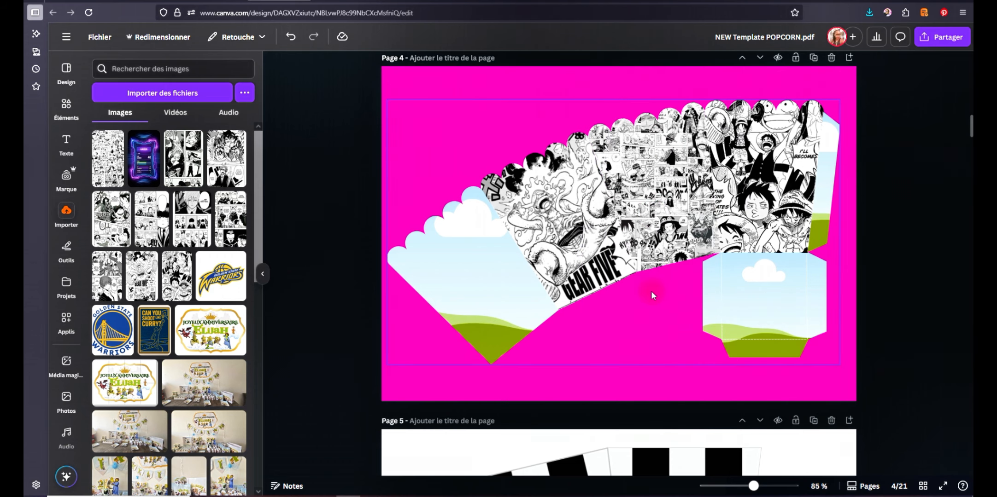
Step: Shift the collage down inside its panel so the image's upper edge aligns with the panel's upper edge
double_click(659, 163)
left_click_drag(655, 162, 669, 239)
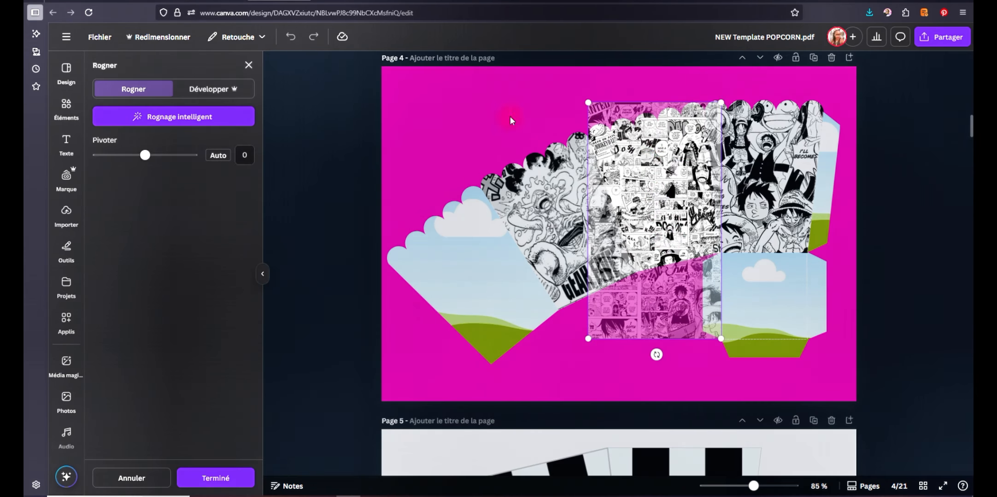
left_click(430, 144)
Step: Fill the empty scalloped panel beside Gear Five with the manga collage and rotate the image inside it to -40.5°
left_click(628, 231)
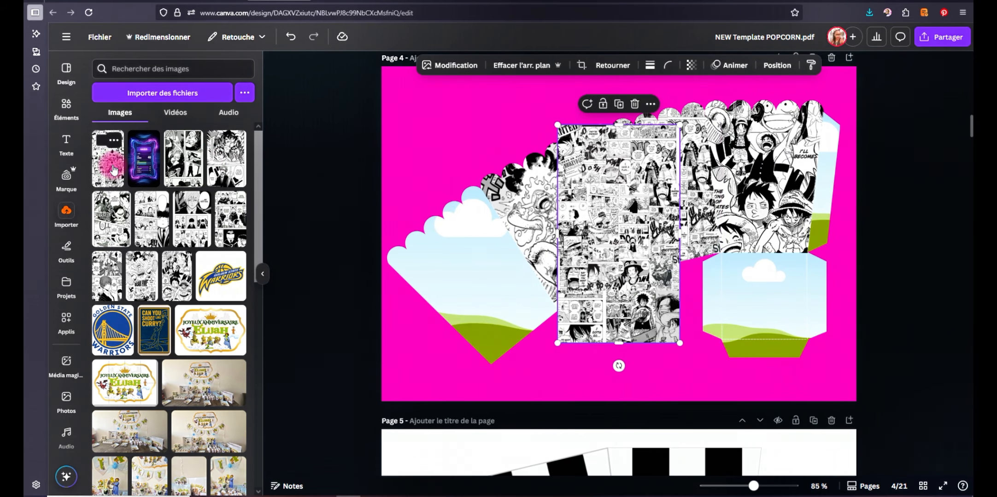
left_click_drag(629, 230, 494, 215)
double_click(494, 279)
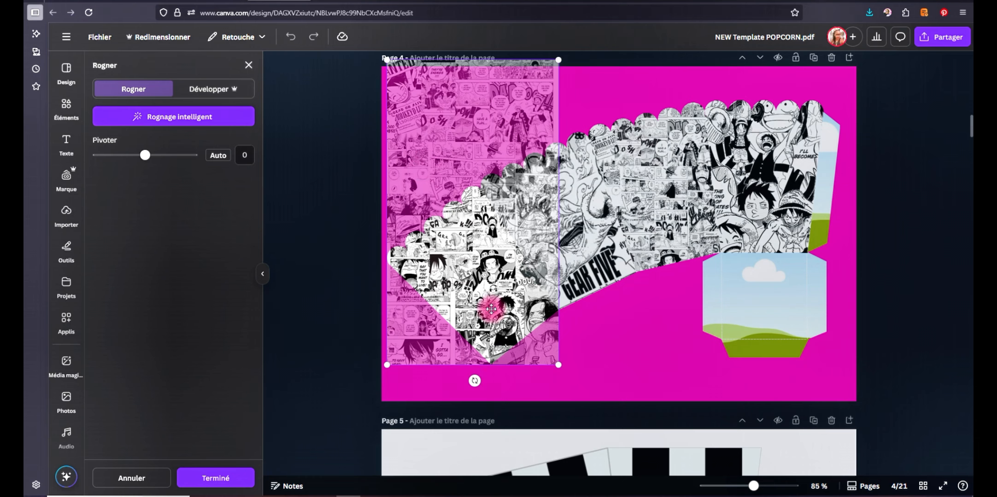
left_click_drag(476, 382, 554, 307)
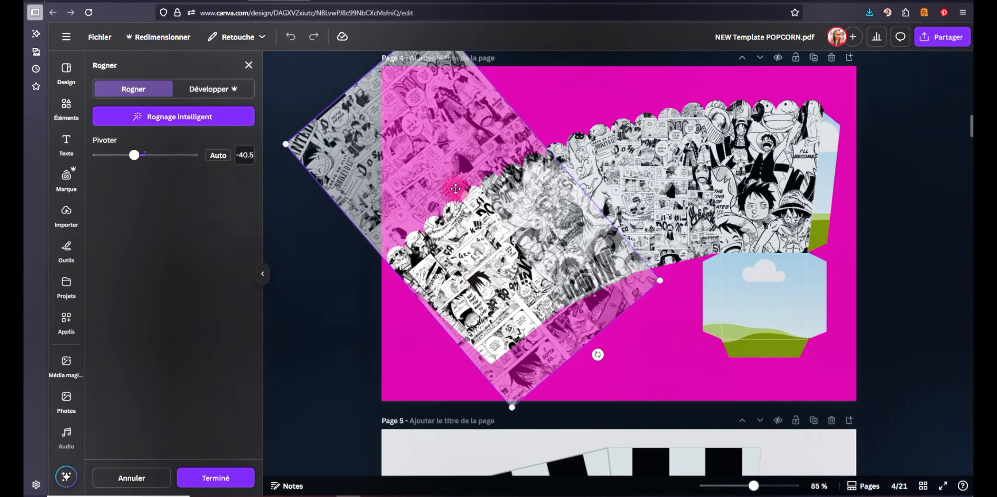
Step: Shrink and reposition the rotated collage inside its panel so it covers the whole scalloped shape, keeping the crop
left_click_drag(325, 141, 483, 181)
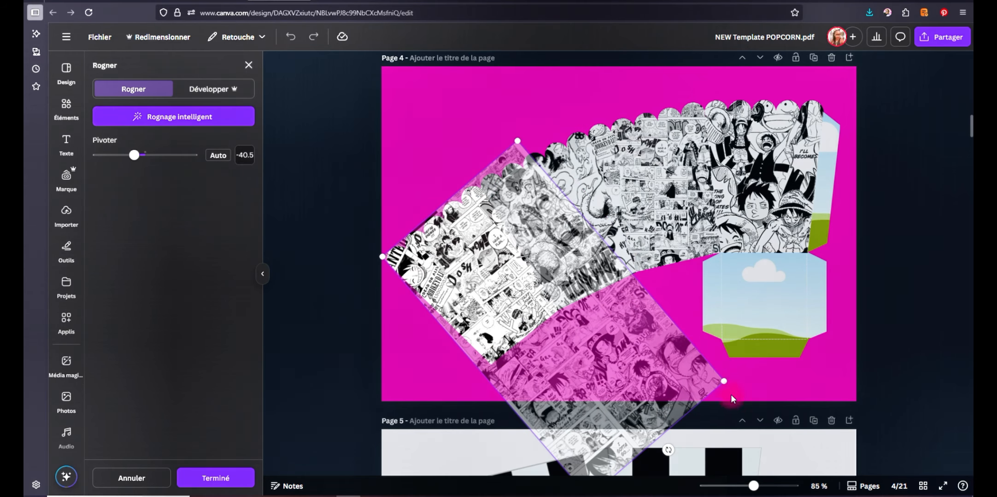
left_click_drag(723, 382, 499, 330)
left_click_drag(487, 276, 450, 229)
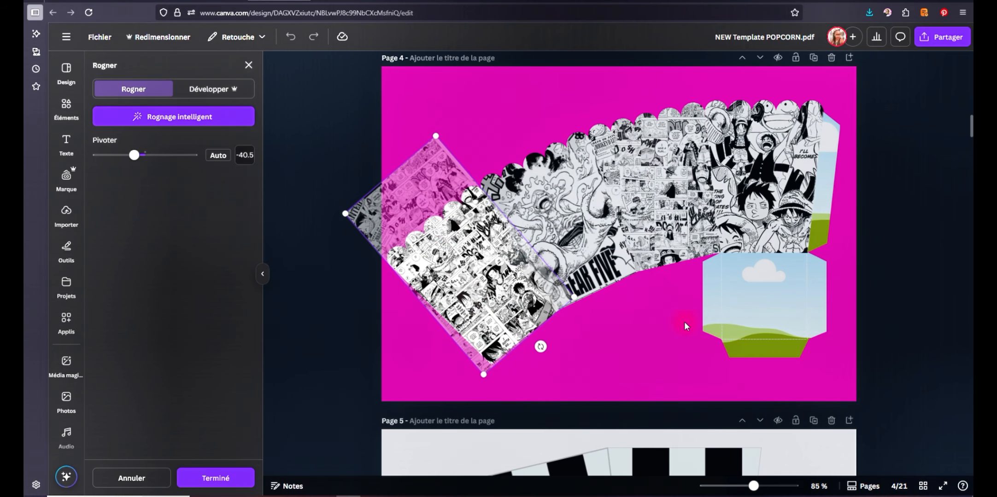
left_click(650, 338)
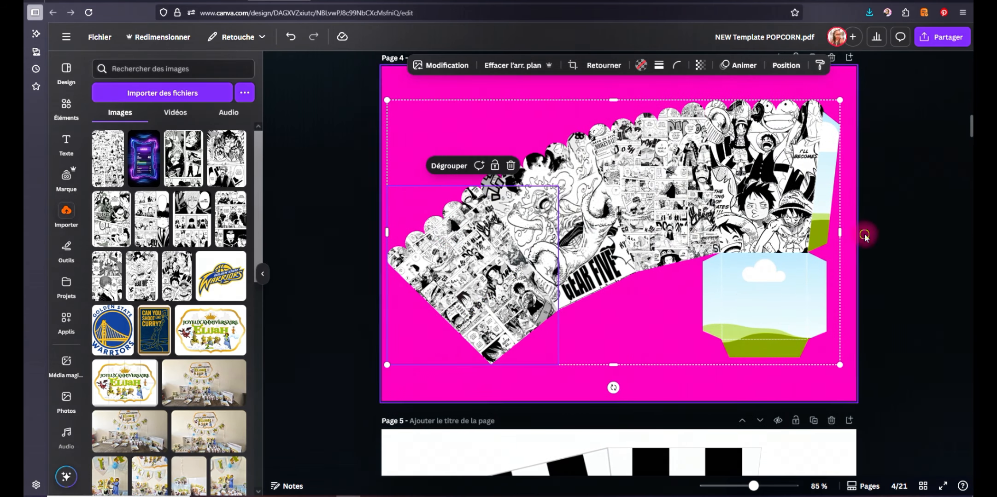
Step: Colour the narrow glue tab and the box's bottom flap white (#fefefe)
left_click(753, 283)
left_click(832, 158)
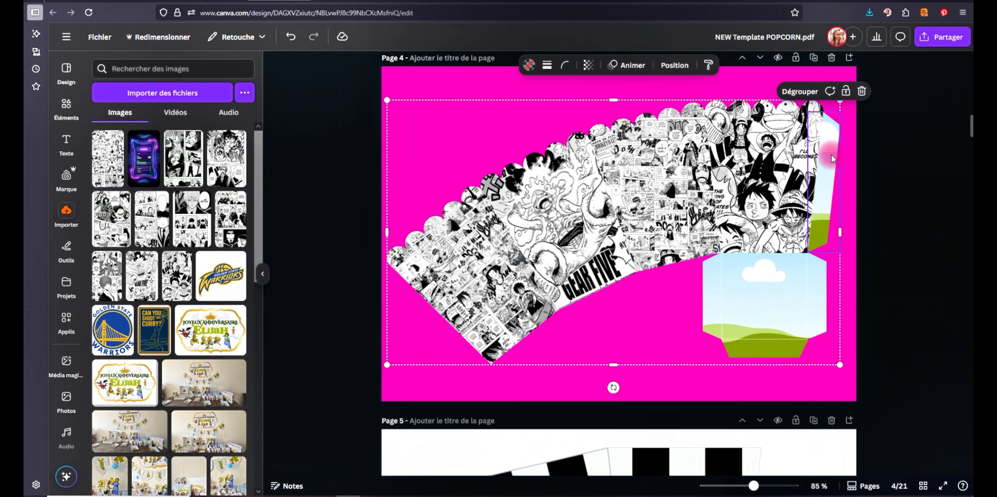
left_click(528, 65)
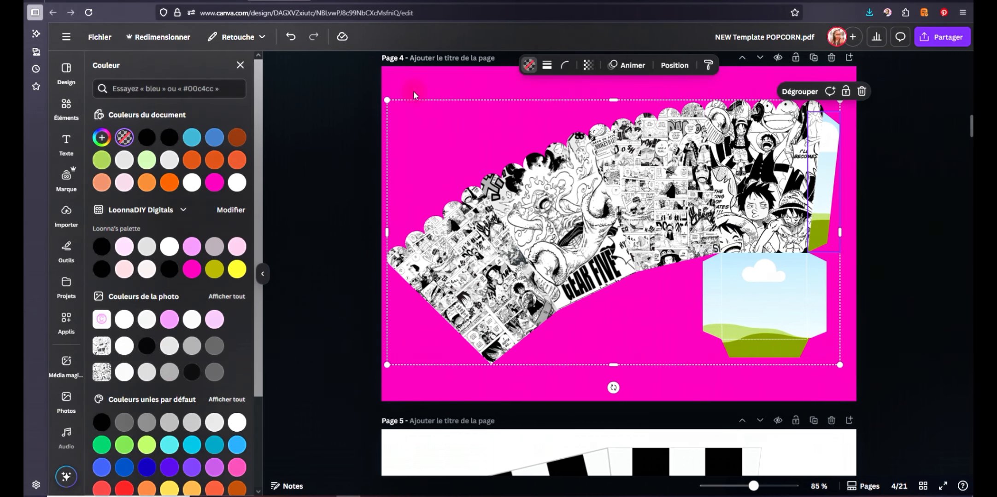
left_click(196, 180)
left_click(763, 289)
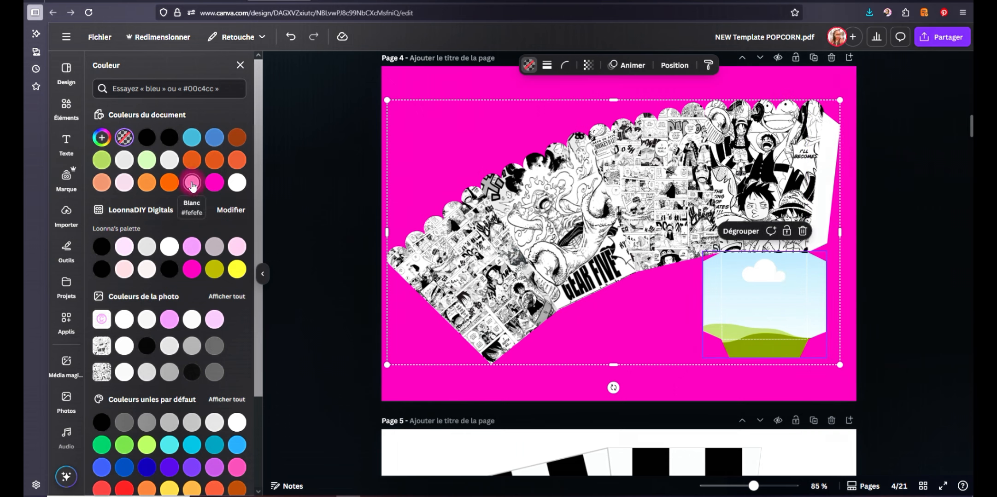
left_click(192, 184)
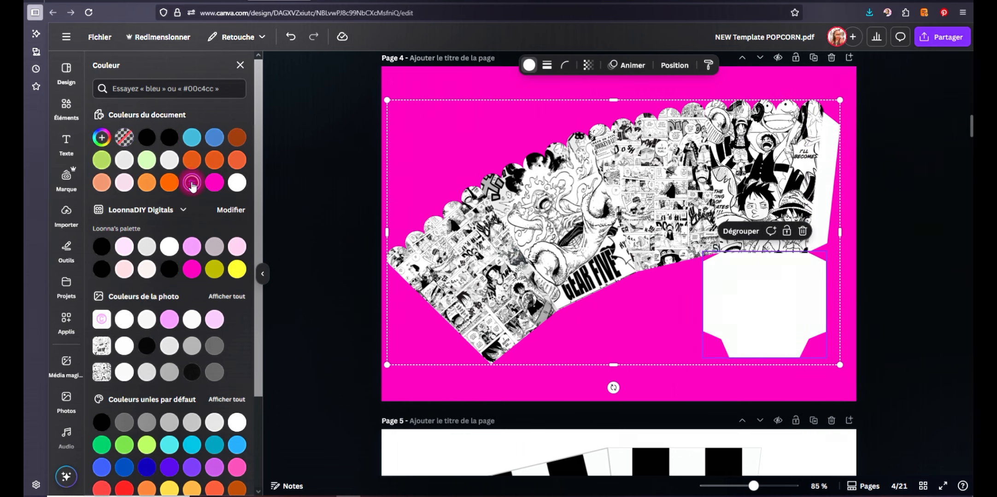
Step: Recolour the bottom flap's fold lines from Loonna's palette: light grey for the right and lower lines, darker greyish pink for the left one
left_click(805, 295)
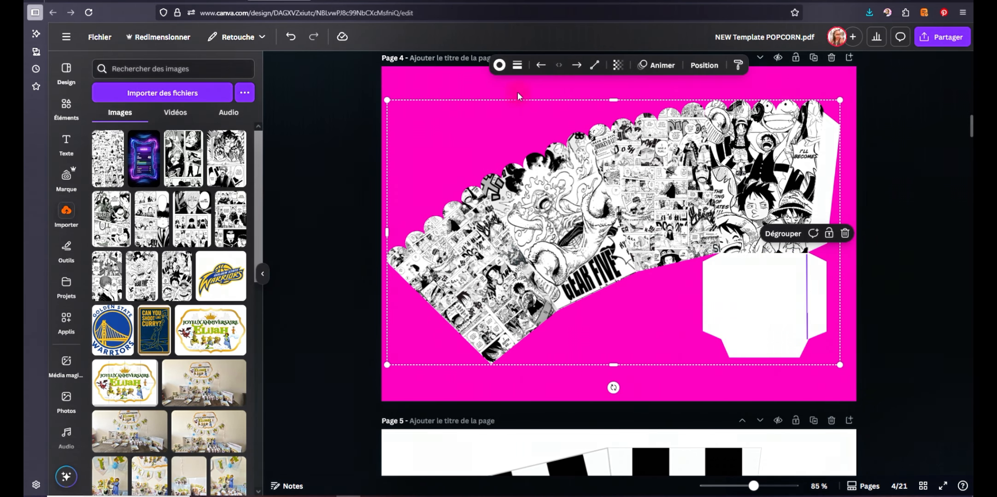
left_click(499, 65)
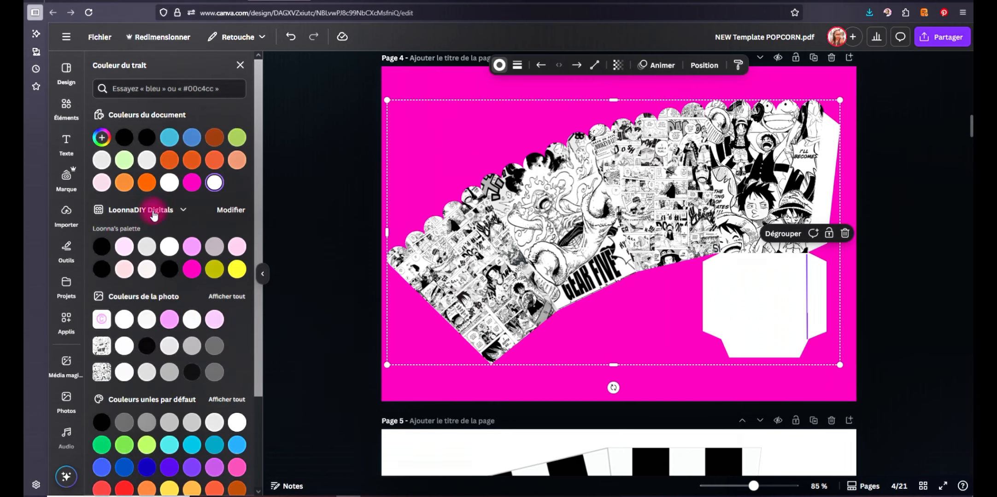
left_click(147, 245)
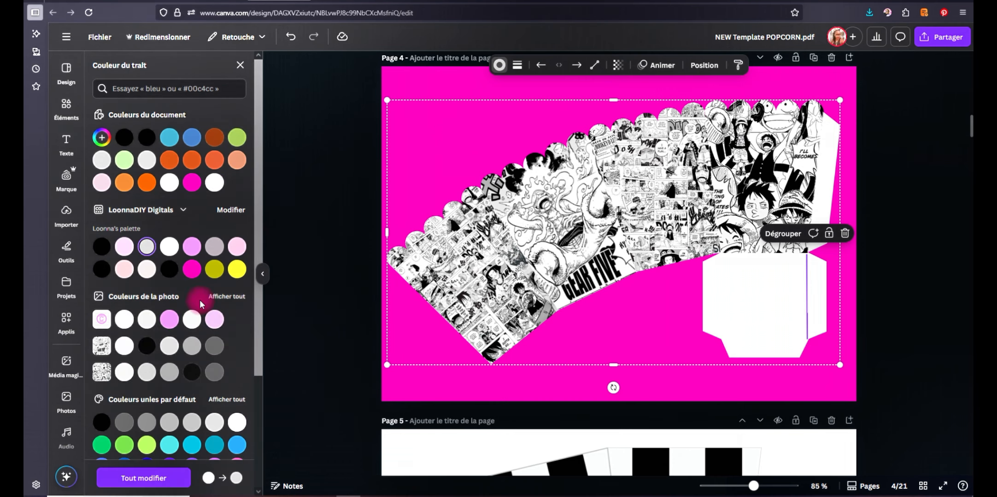
left_click(723, 288)
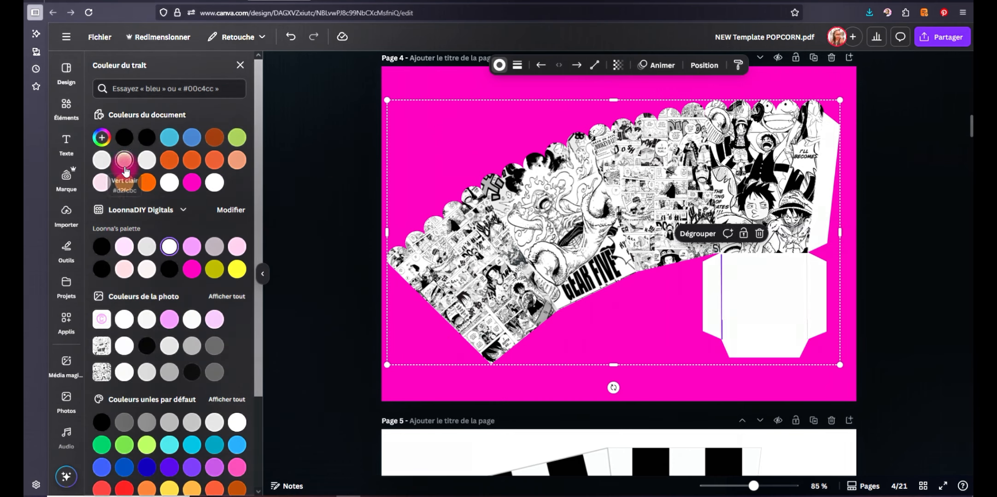
left_click(214, 246)
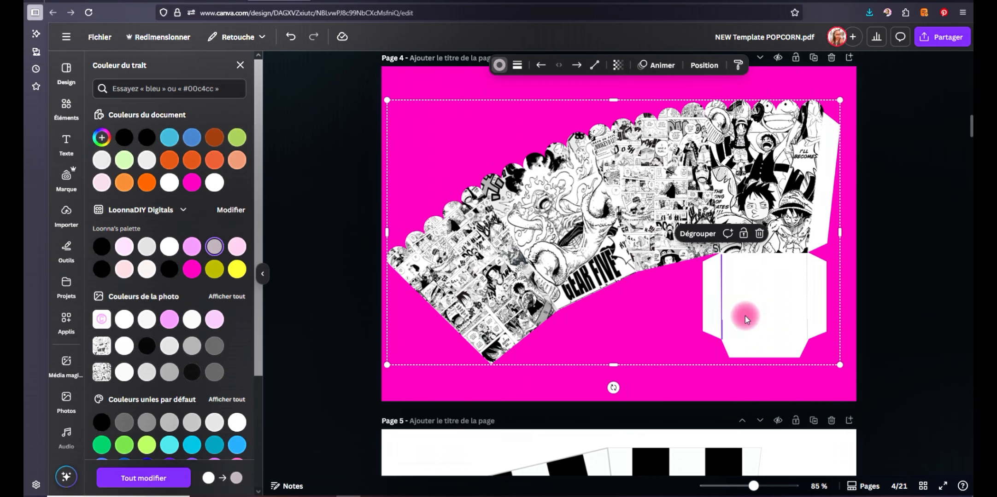
left_click(761, 340)
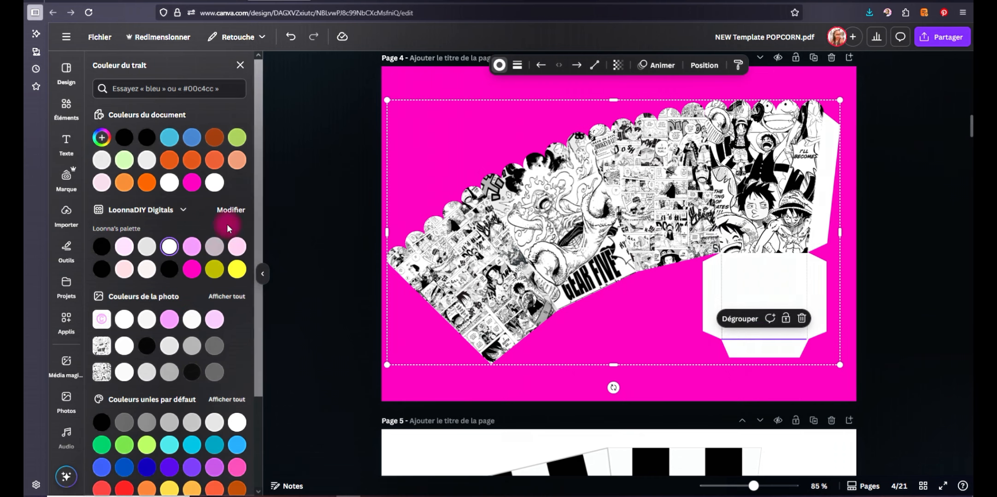
left_click(147, 247)
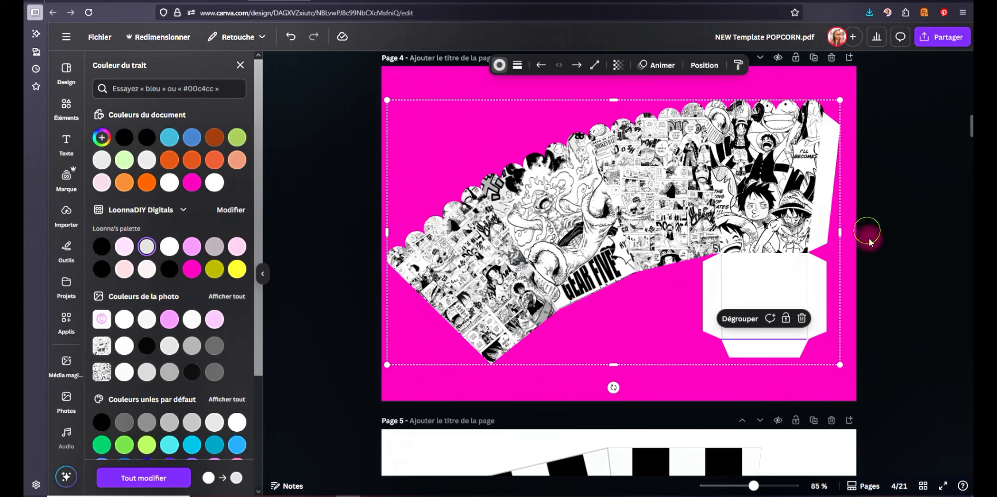
left_click(886, 276)
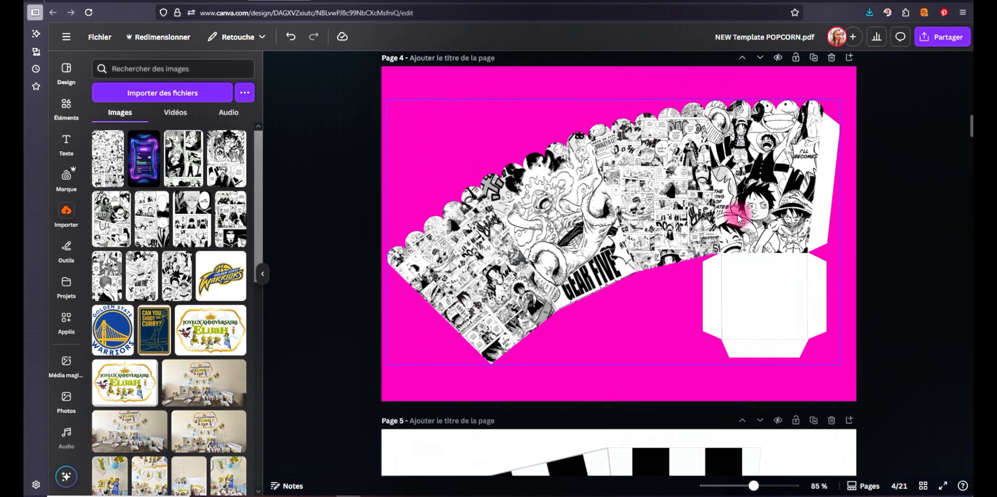
left_click(884, 236)
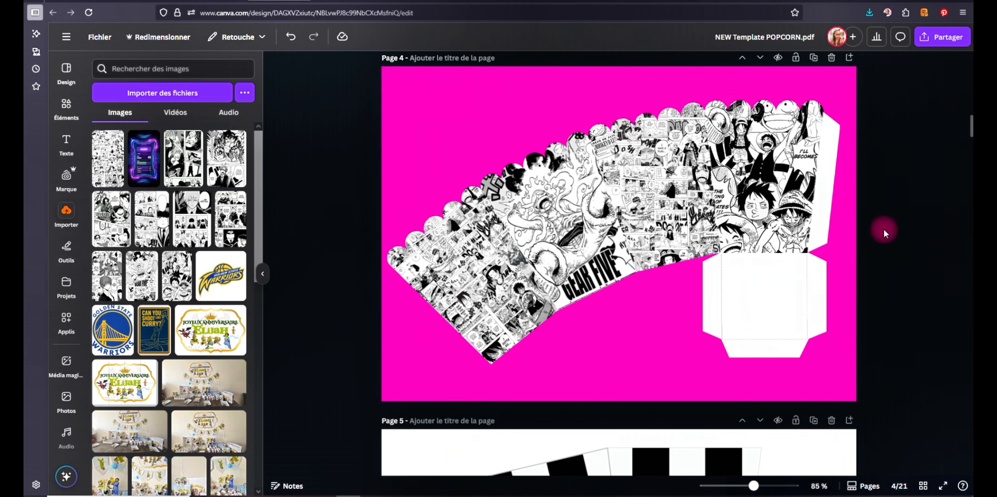